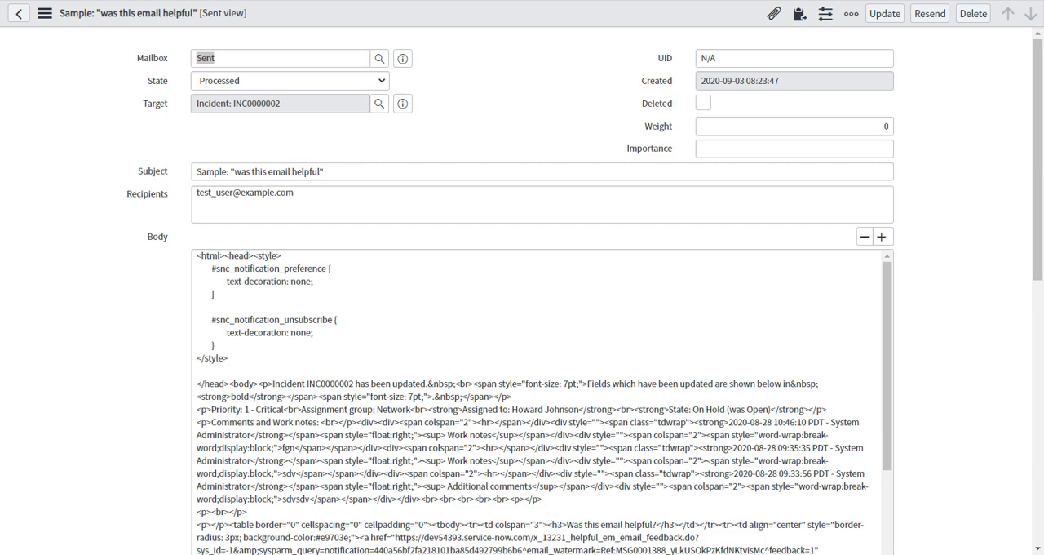
# Preview the HTML body of the sent sample "was this email helpful" email from its email record.
pyautogui.hotkey('ctrl', 'Tab')
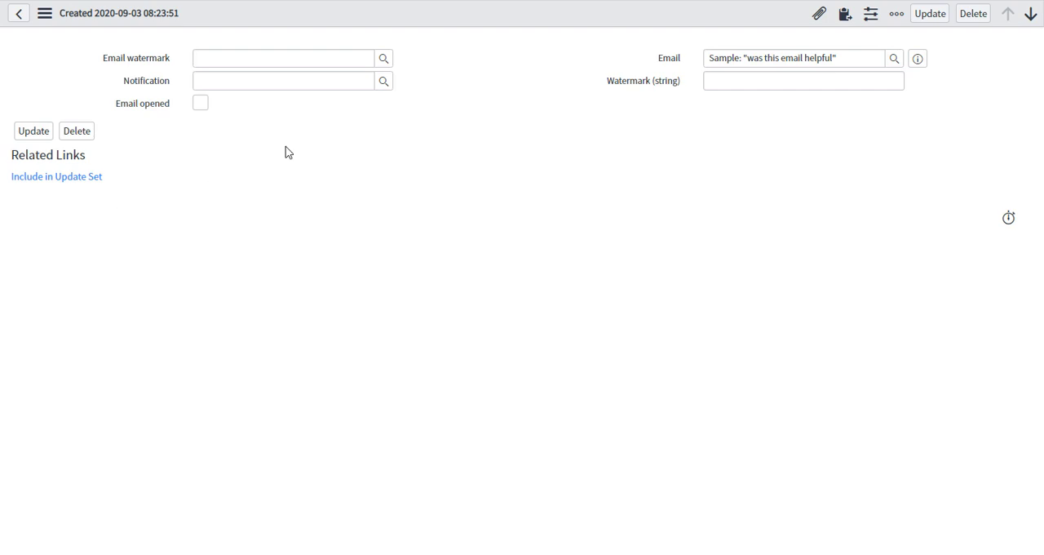
pyautogui.scroll(-10, 154, 378)
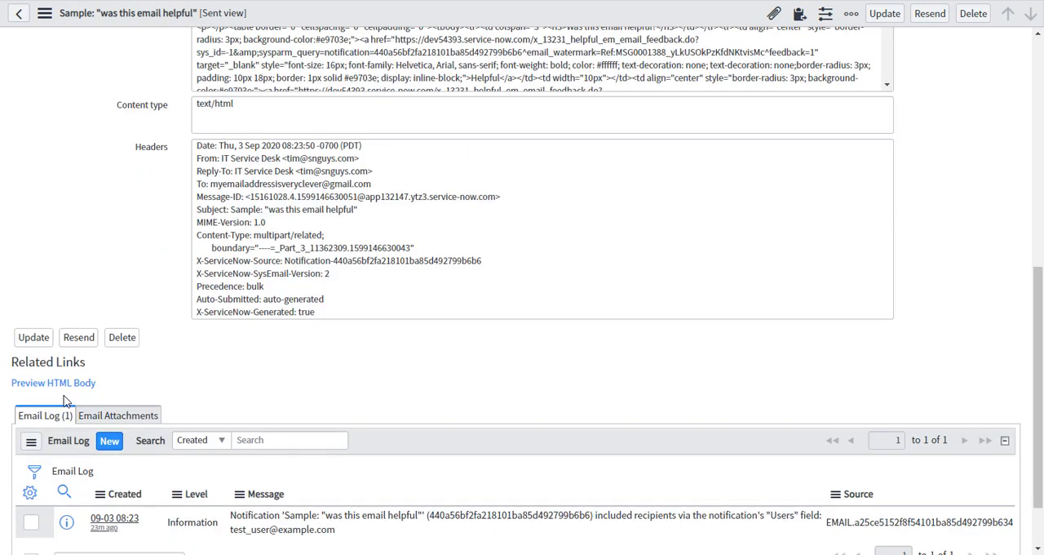
pyautogui.click(81, 382)
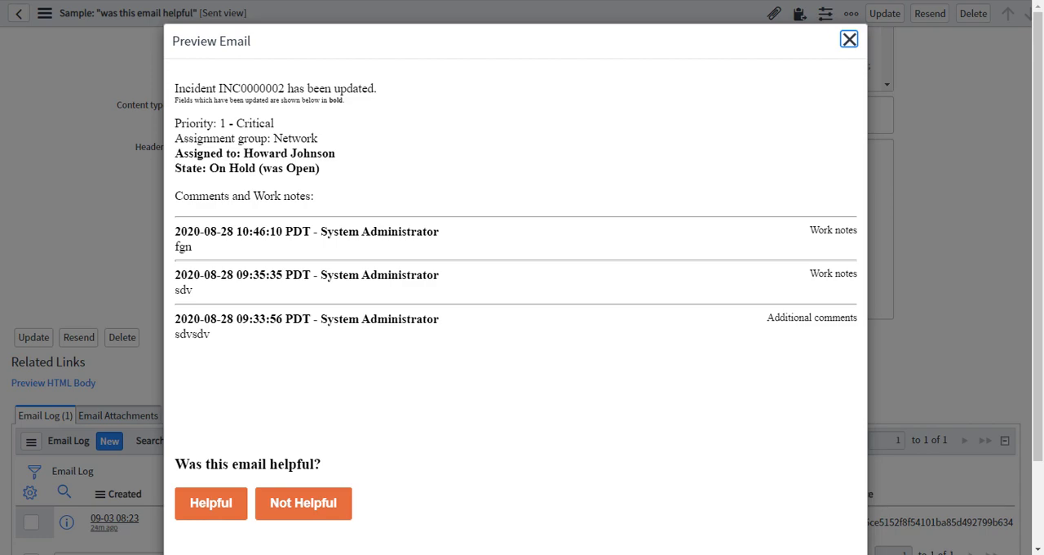
# Examine the previewed email's feedback question and buttons, the updated fields in bold, and the note explaining the bold formatting.
pyautogui.click(268, 411)
pyautogui.moveTo(175, 462); pyautogui.dragTo(373, 482)
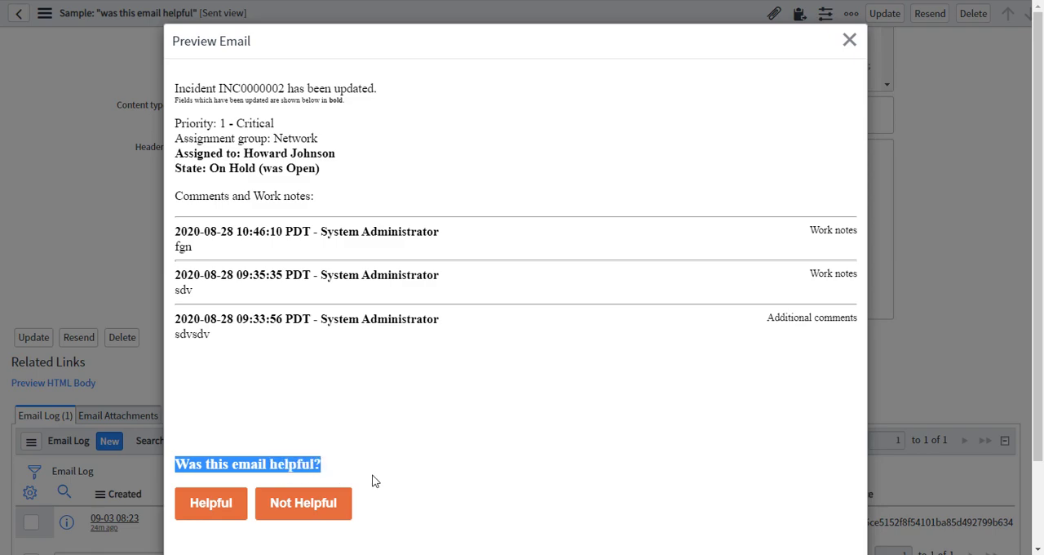
pyautogui.scroll(-1, 373, 481)
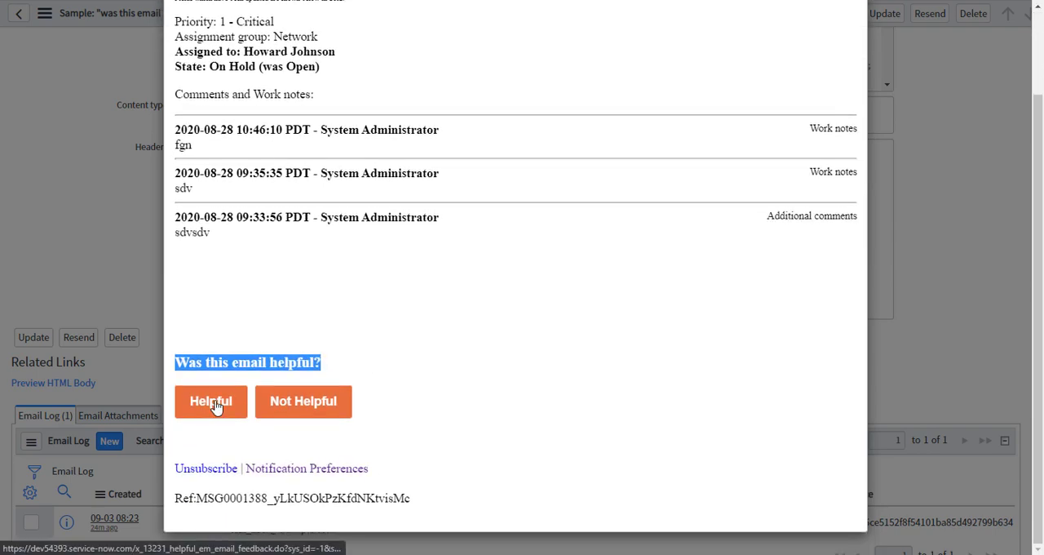
pyautogui.scroll(1, 331, 400)
pyautogui.click(325, 377)
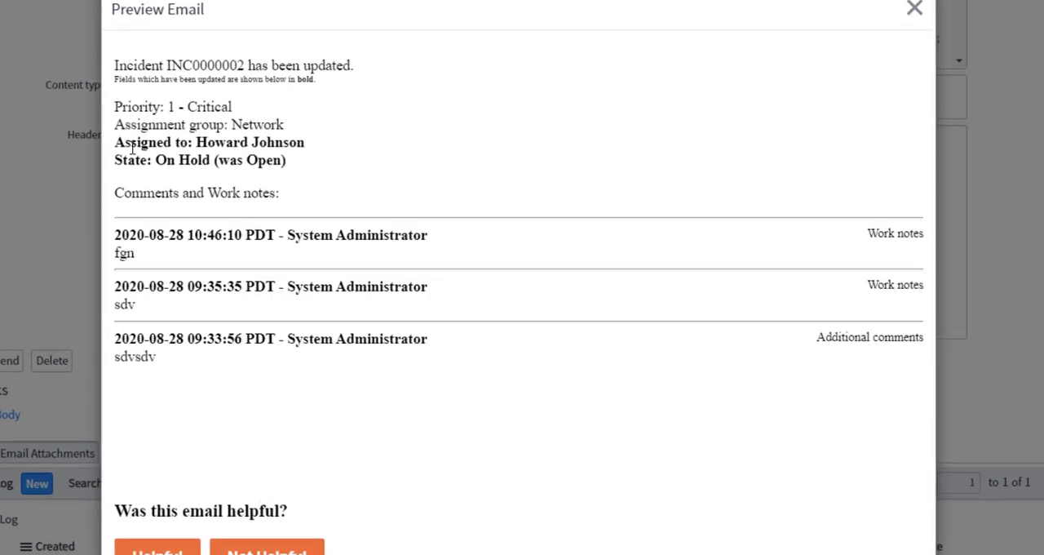
pyautogui.moveTo(124, 145); pyautogui.dragTo(316, 146)
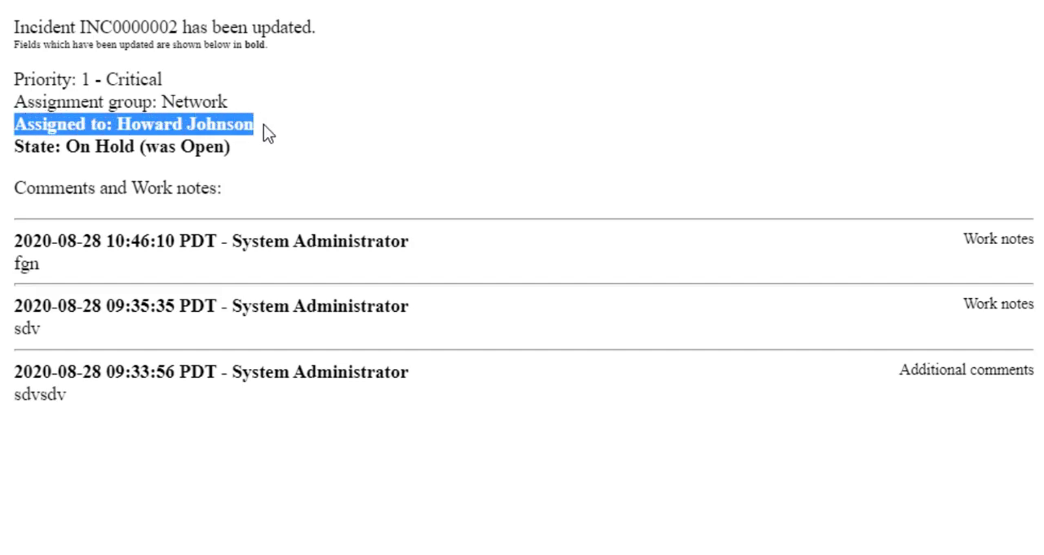
pyautogui.moveTo(278, 46); pyautogui.dragTo(12, 47)
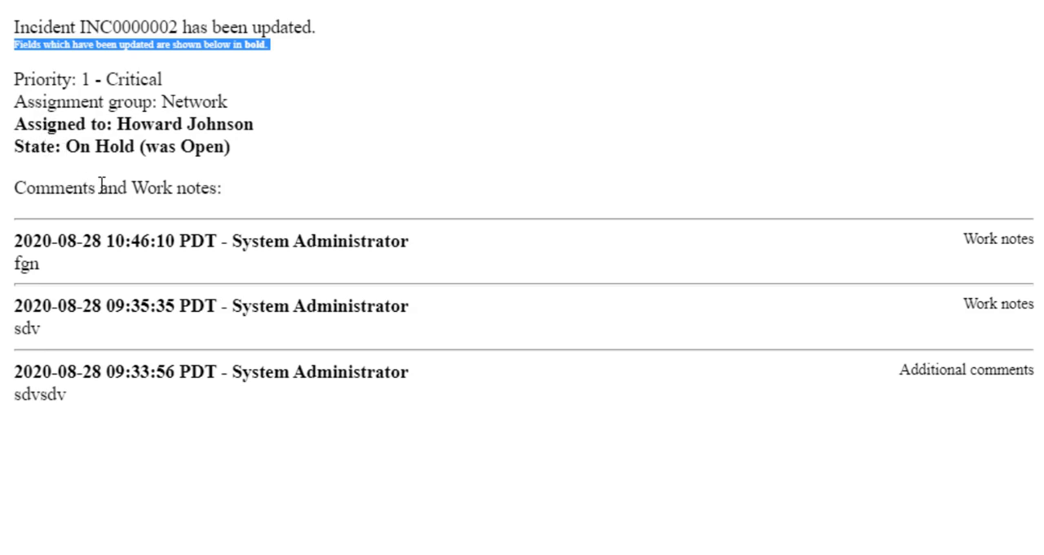
pyautogui.scroll(-3, 98, 183)
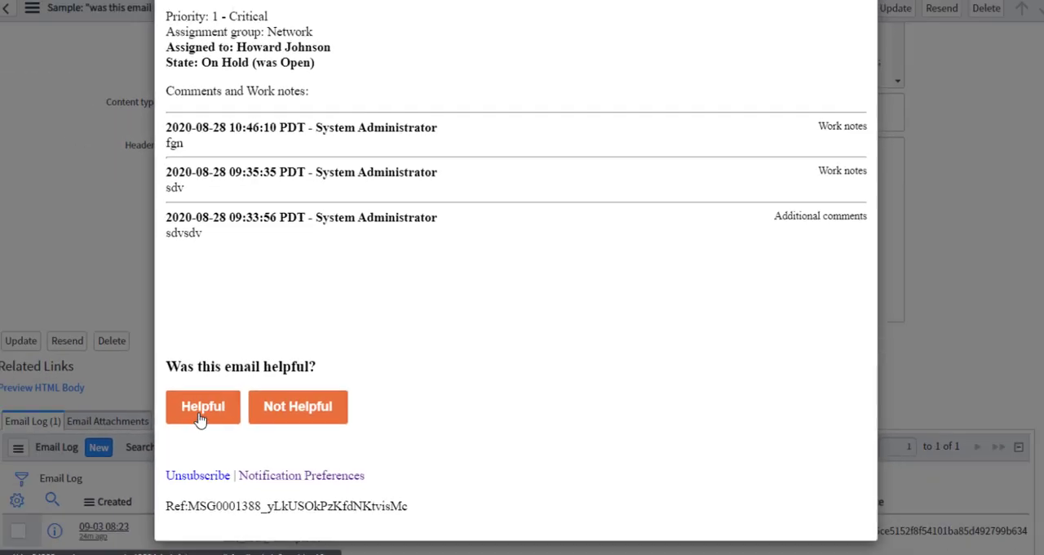
# Rate the previewed email as helpful and keep "Email was helpful" as the feedback value on the new feedback record.
pyautogui.click(215, 402)
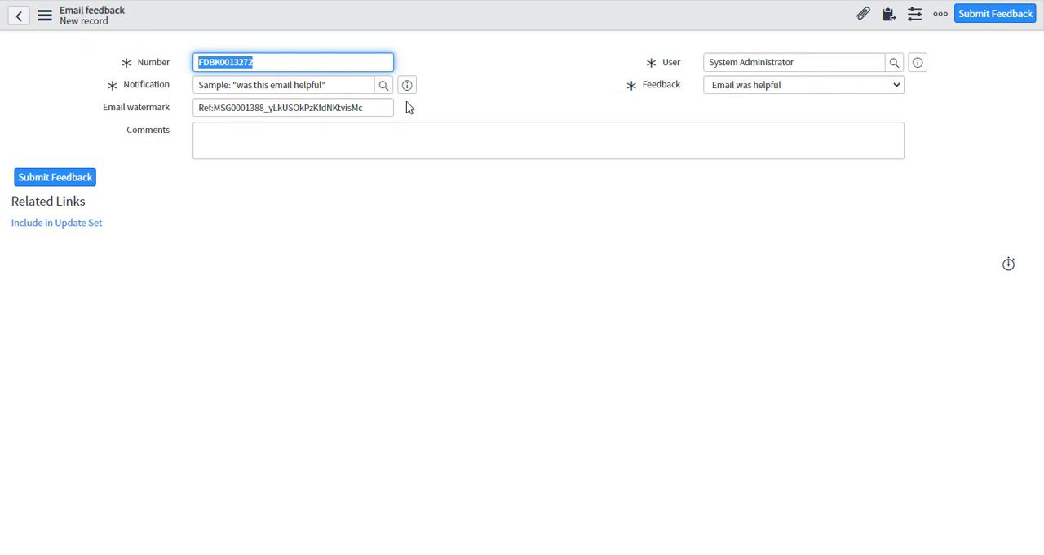
pyautogui.click(295, 108)
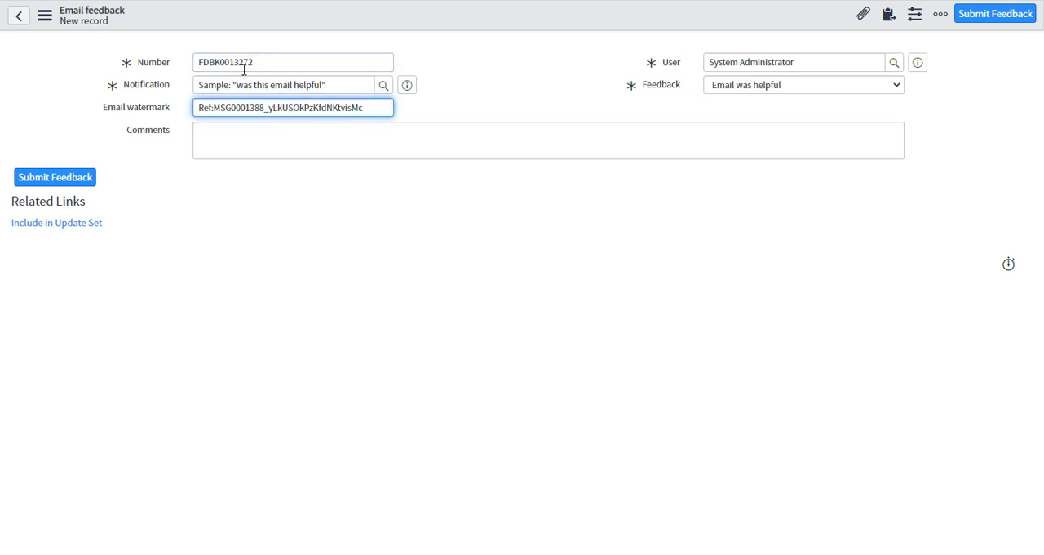
pyautogui.click(605, 119)
pyautogui.click(786, 88)
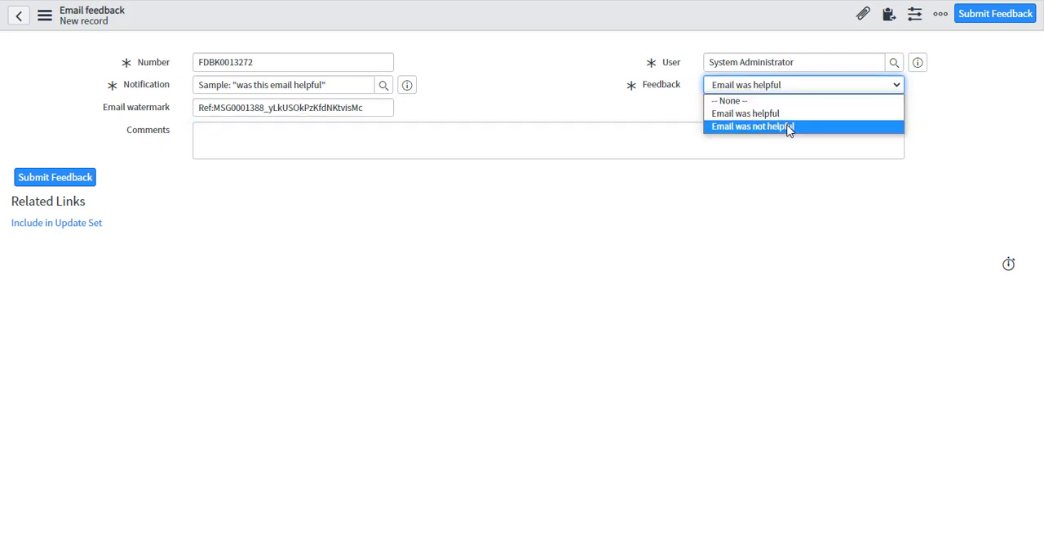
pyautogui.click(786, 119)
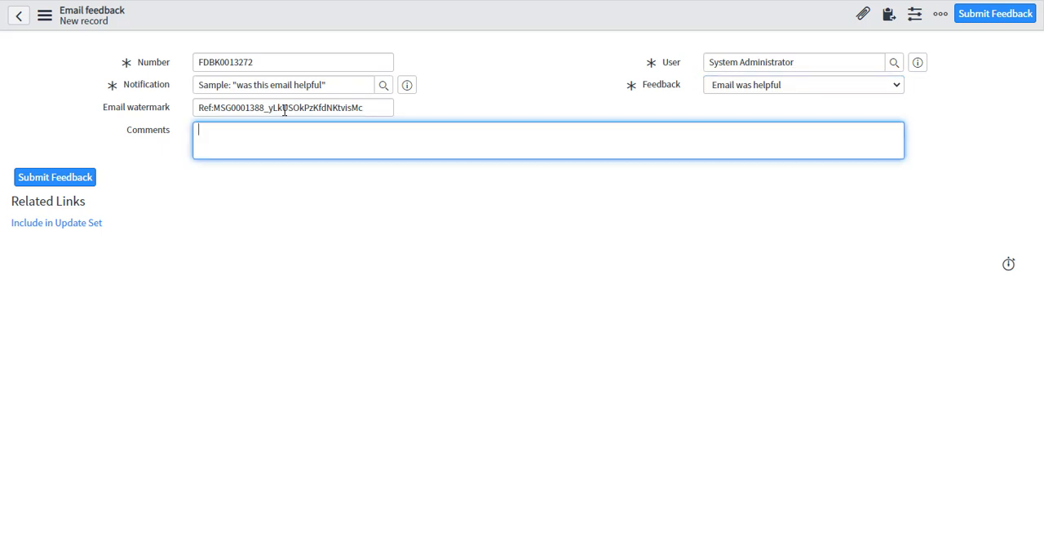
# Enter the comment "This email felt really relevant, and I liked that the bits the changed were highlighted in bold." and submit the feedback.
pyautogui.write('his email felt really releva')
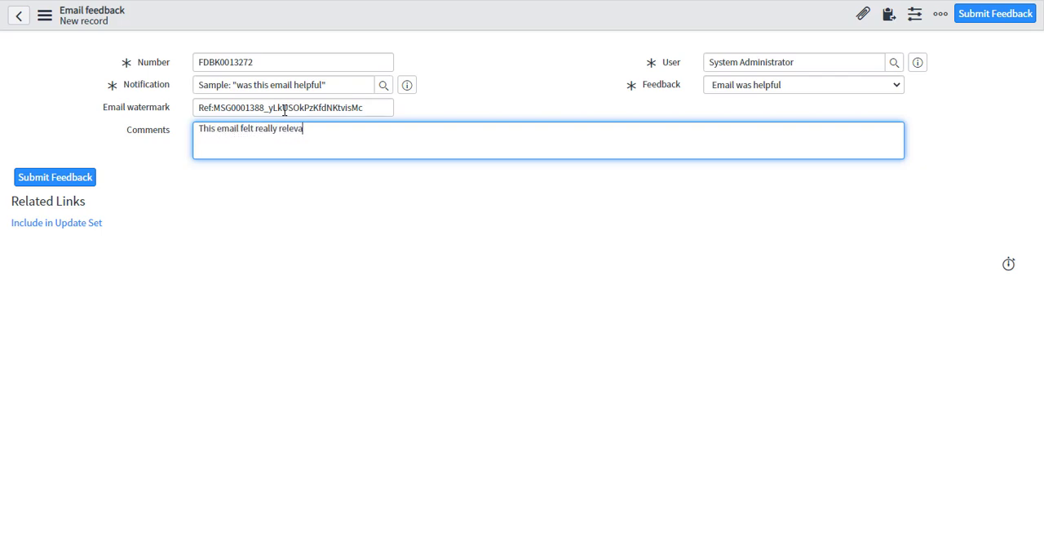
pyautogui.write('nt, and I liked that the bits the changed were highlighted in bold.')
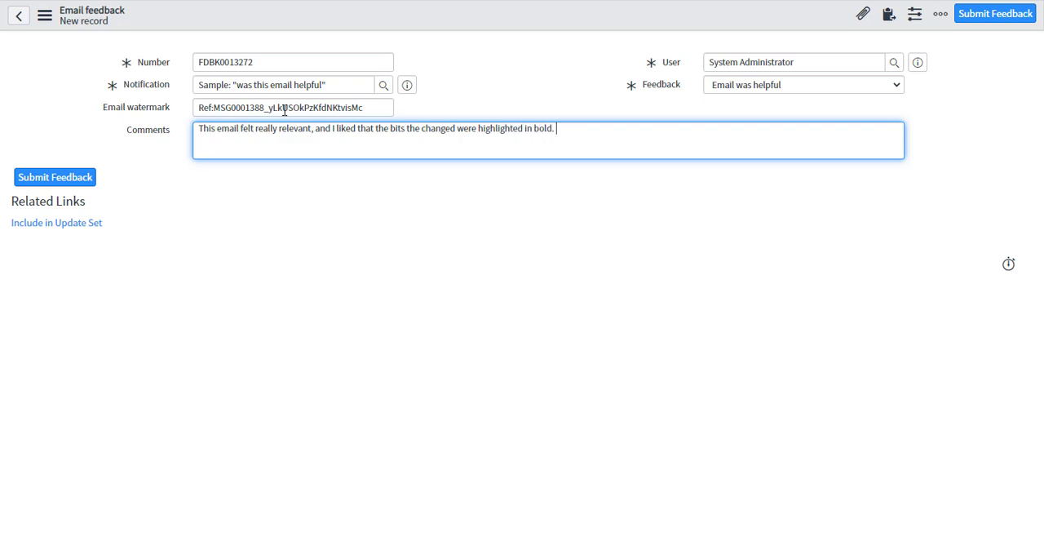
pyautogui.click(66, 181)
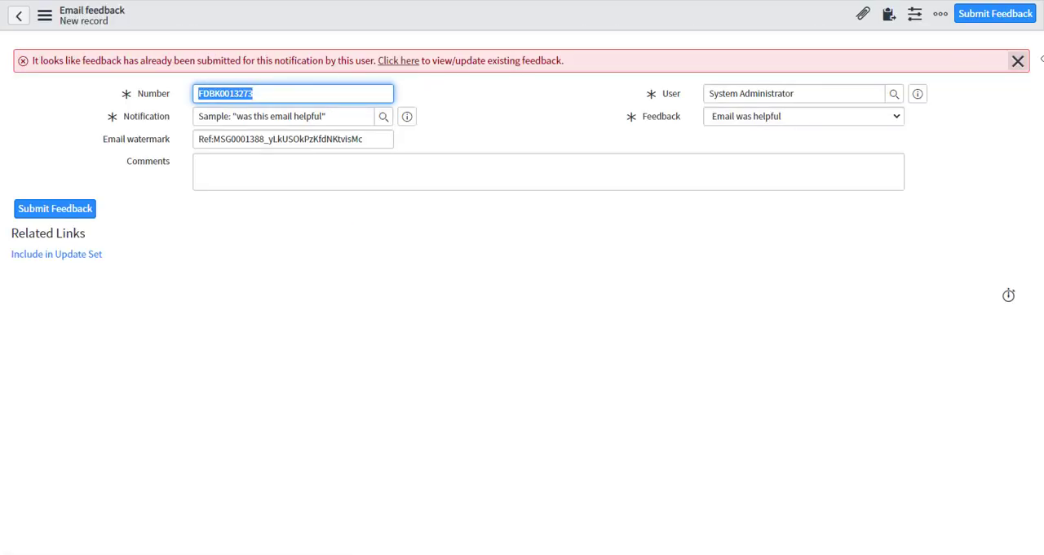
# Dismiss the duplicate-feedback notice, reload the new feedback form, and read the notice and its link to the existing feedback.
pyautogui.click(1020, 62)
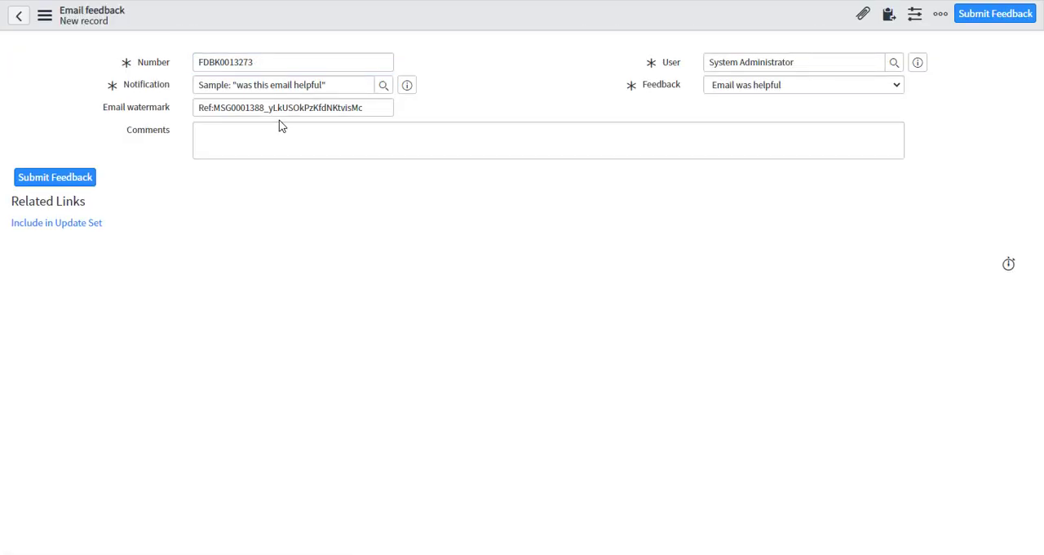
pyautogui.rightClick(172, 20)
pyautogui.click(212, 159)
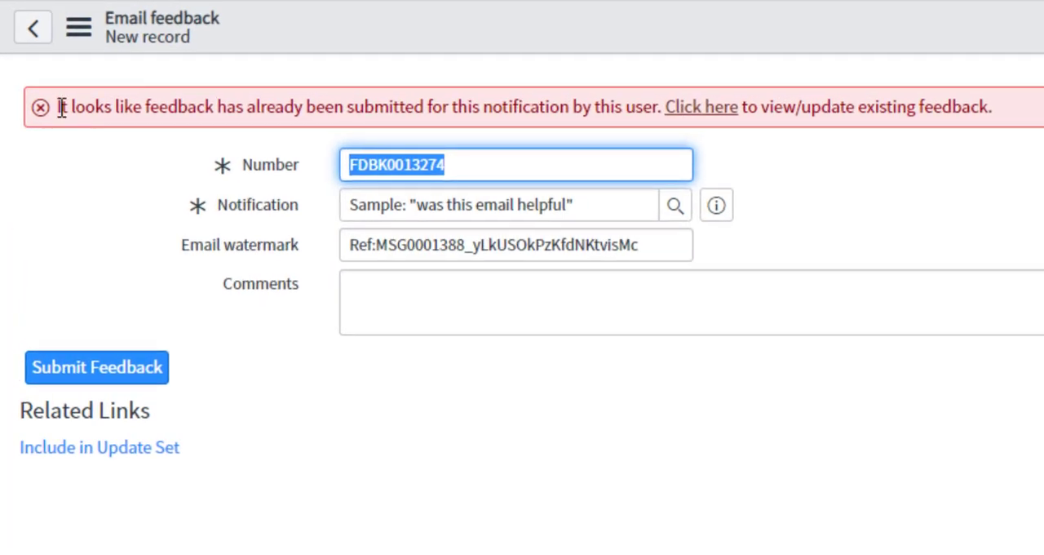
pyautogui.moveTo(61, 108); pyautogui.dragTo(996, 108)
pyautogui.click(935, 163)
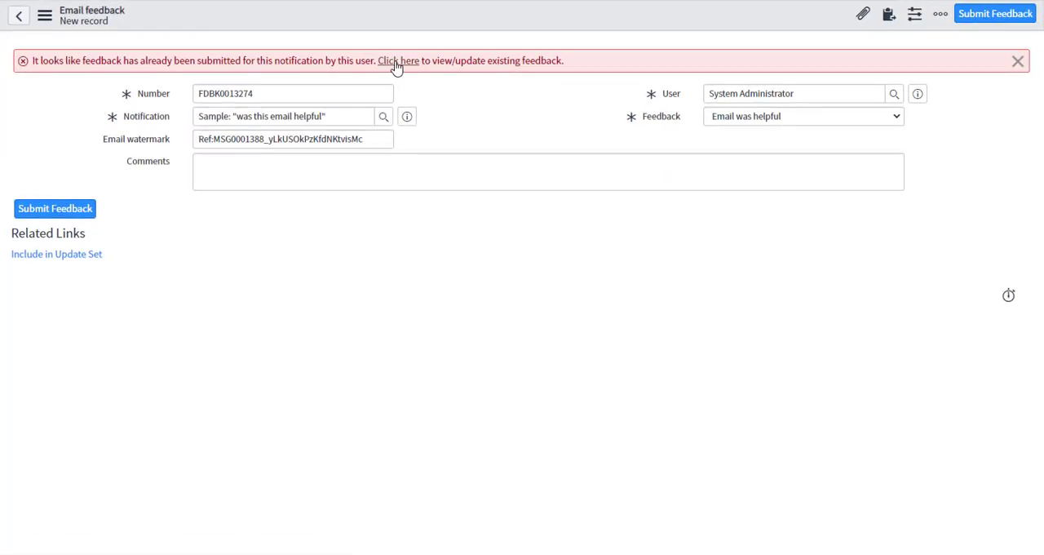
pyautogui.click(398, 62)
pyautogui.moveTo(32, 62); pyautogui.dragTo(338, 62)
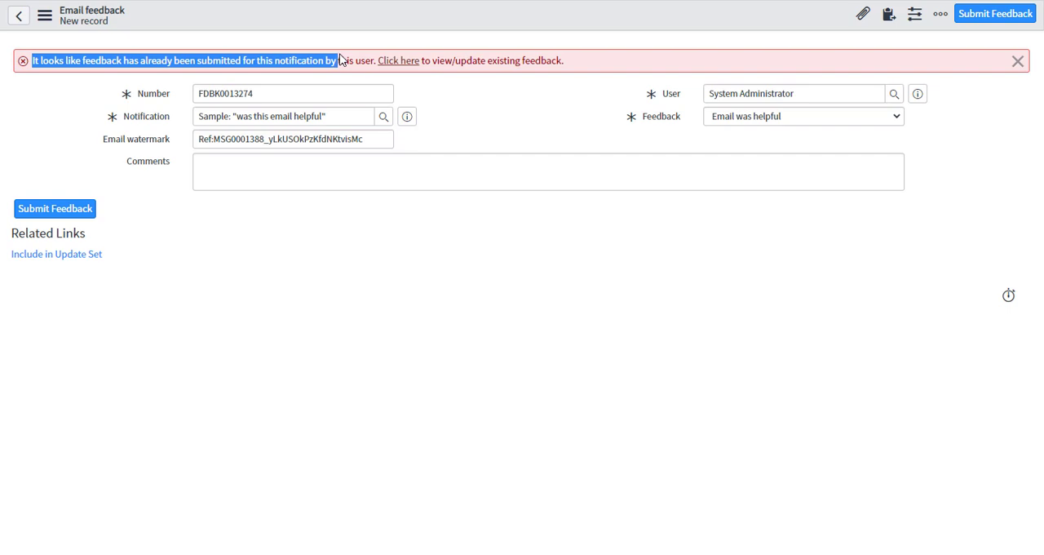
pyautogui.moveTo(518, 60); pyautogui.dragTo(527, 50)
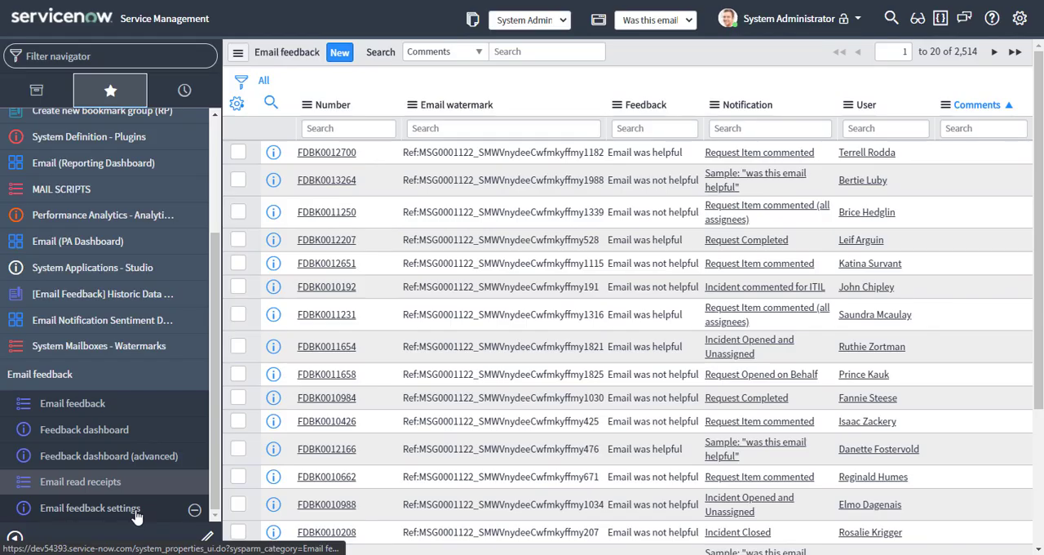
# Open the Email feedback settings and review the multiple-feedback option, question text, and Helpful button colors and text.
pyautogui.click(136, 512)
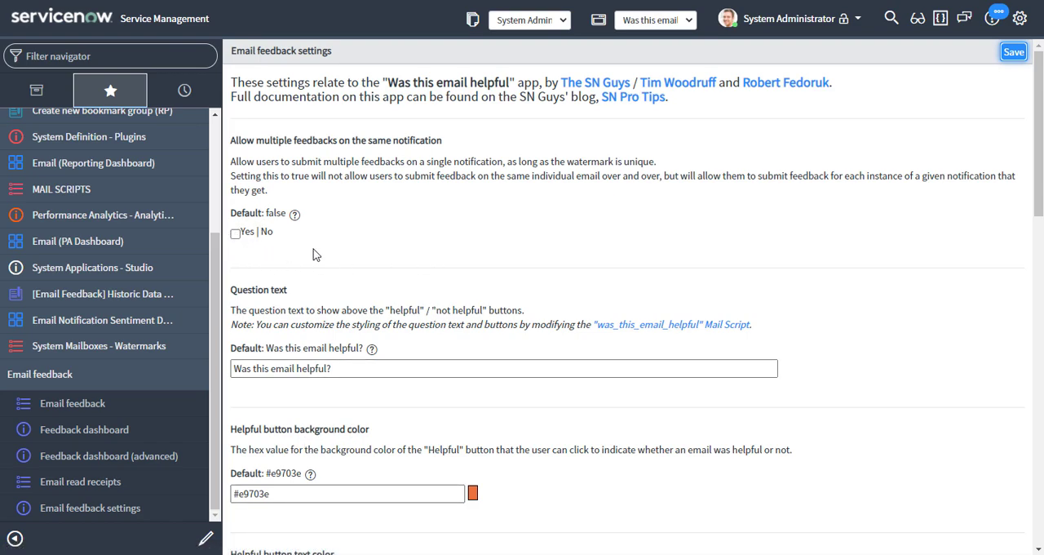
pyautogui.click(344, 372)
pyautogui.moveTo(344, 371); pyautogui.dragTo(234, 368)
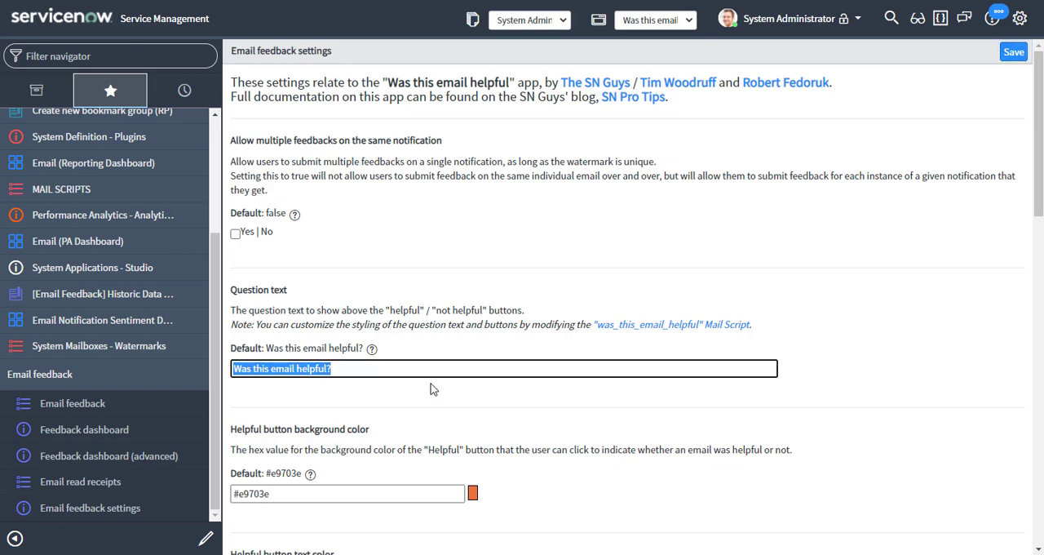
pyautogui.scroll(-3, 432, 389)
pyautogui.click(288, 282)
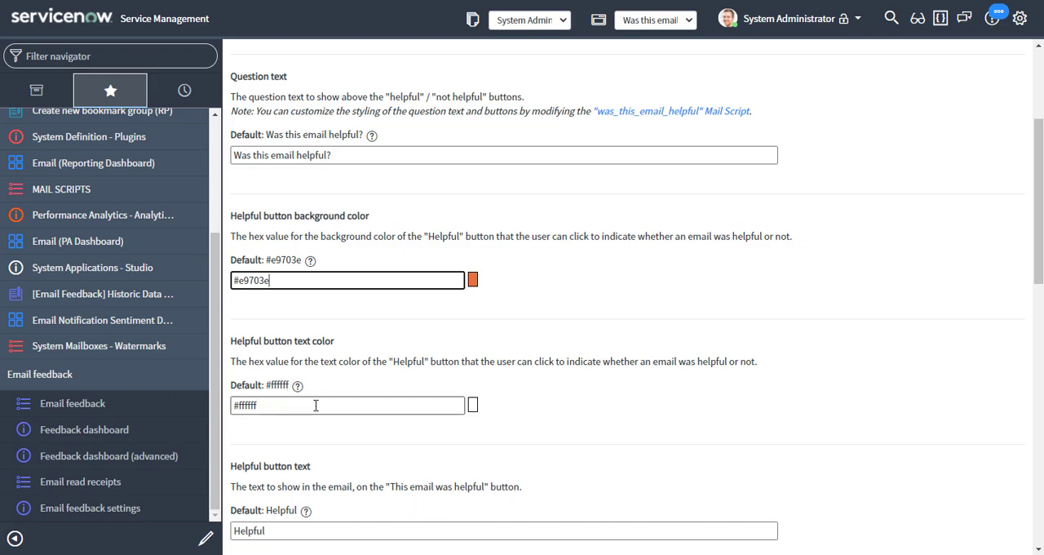
pyautogui.scroll(-2, 316, 405)
pyautogui.moveTo(307, 387); pyautogui.dragTo(230, 388)
# Review the Unhelpful button, app update warning and required-comment settings, toggling the negative-feedback comment requirement on and back off.
pyautogui.scroll(-4, 321, 403)
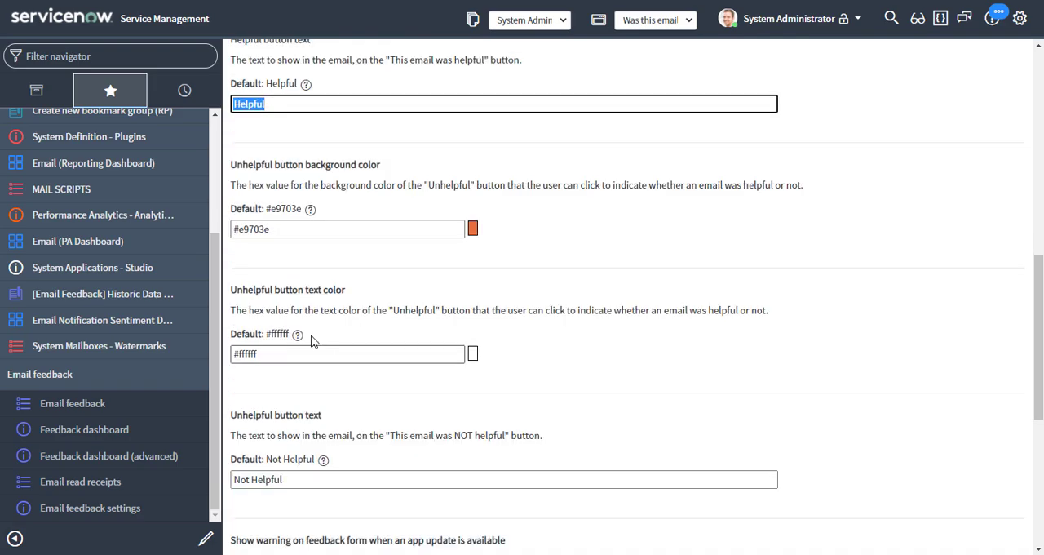
pyautogui.scroll(-5, 326, 383)
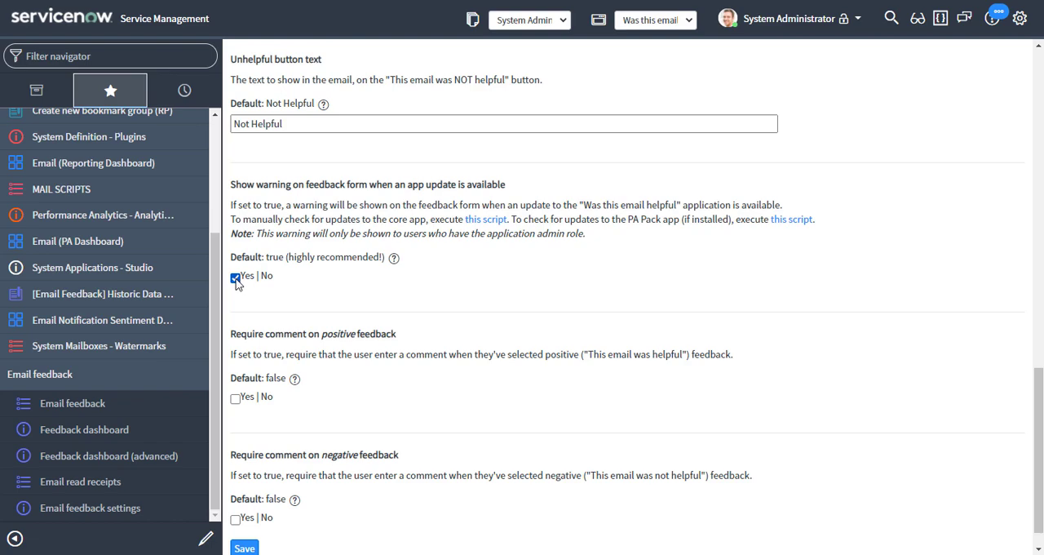
pyautogui.scroll(-1, 287, 306)
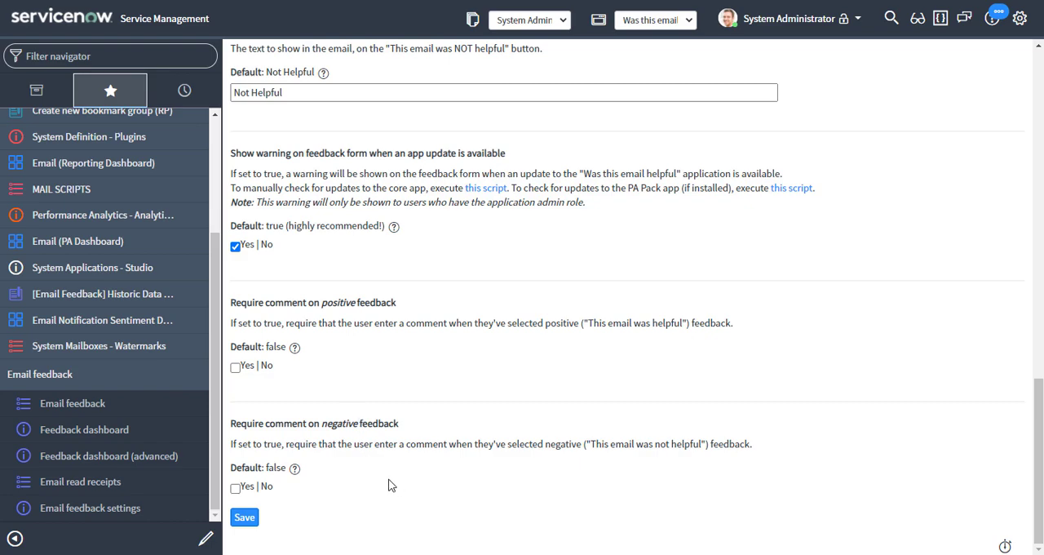
pyautogui.click(236, 488)
pyautogui.click(235, 488)
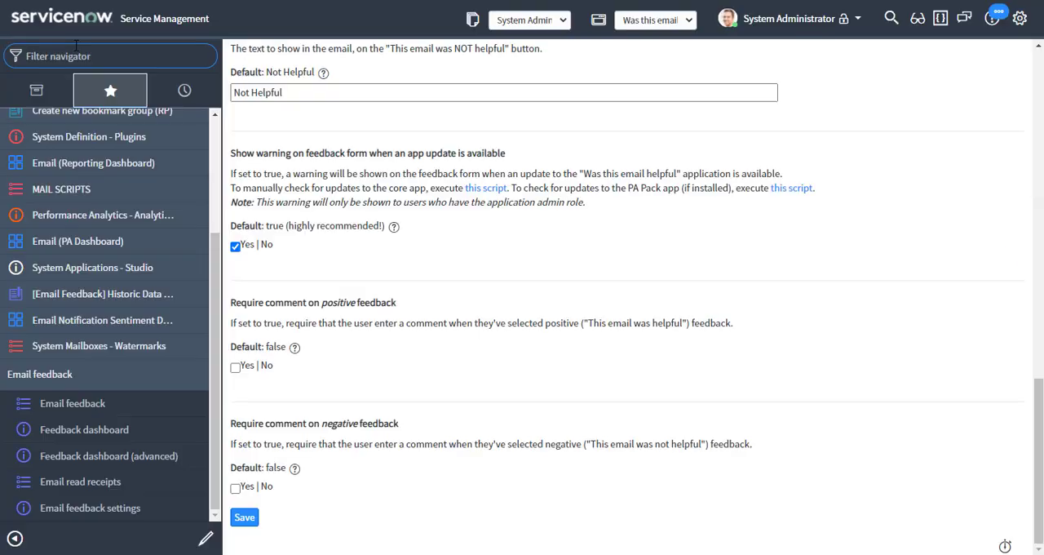
# Filter the navigator for "email feedback", open the advanced feedback dashboard, and examine its sentiment scores and charts.
pyautogui.write('email feedback')
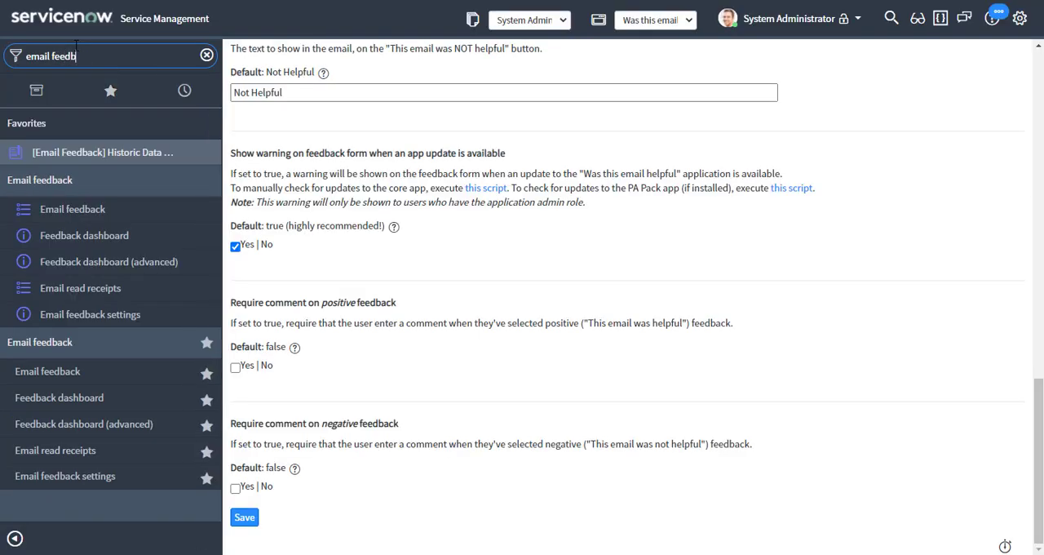
pyautogui.click(116, 426)
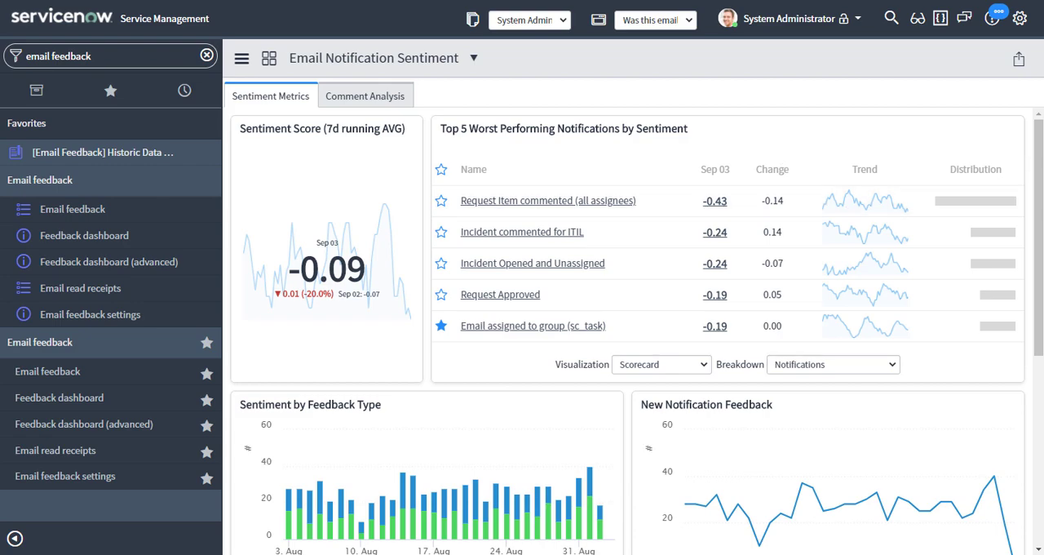
pyautogui.moveTo(1039, 146); pyautogui.dragTo(1038, 144)
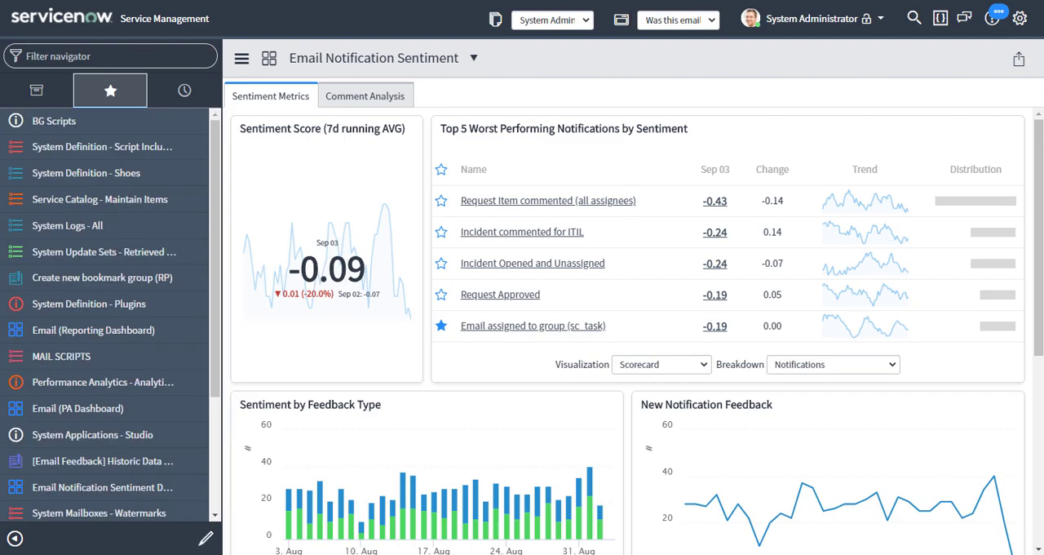
pyautogui.moveTo(1039, 150)
pyautogui.mouseDown()
pyautogui.moveTo(1039, 166)
pyautogui.moveTo(1031, 151)
pyautogui.mouseUp()
pyautogui.moveTo(1038, 157); pyautogui.dragTo(987, 351)
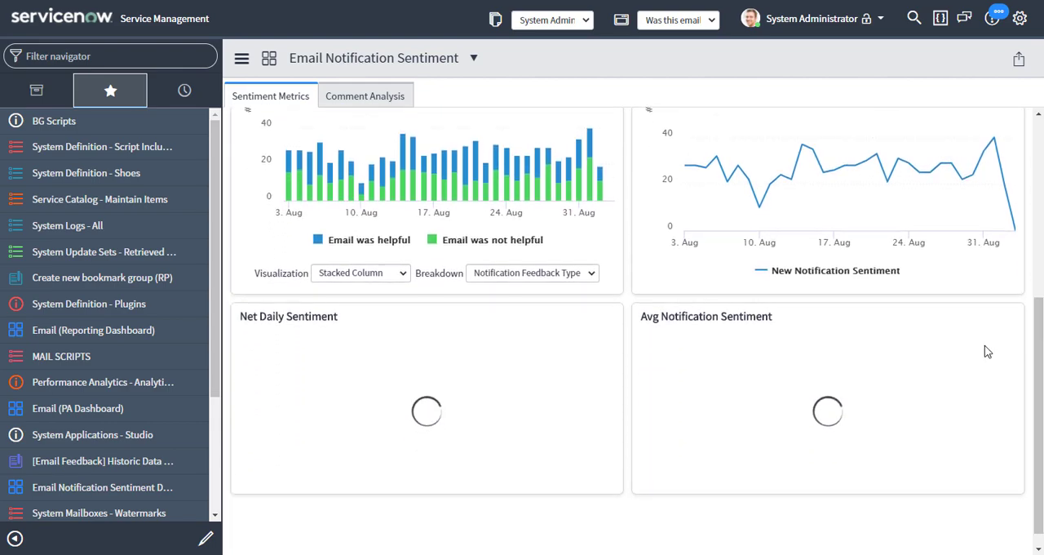
# Show the dashboard's Comment Analysis and inspect word occurrences in the feedback comment word cloud.
pyautogui.click(370, 101)
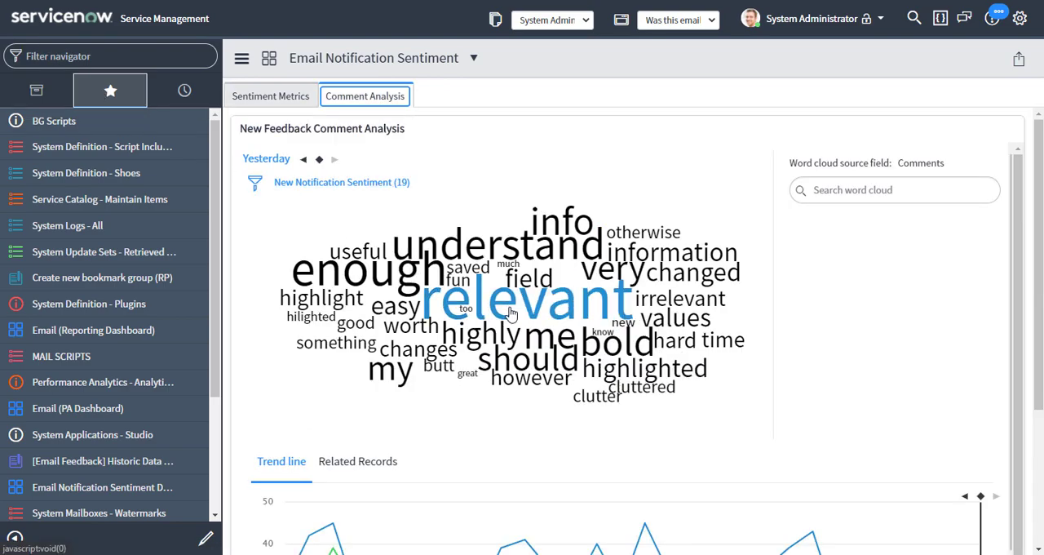
pyautogui.moveTo(494, 307)
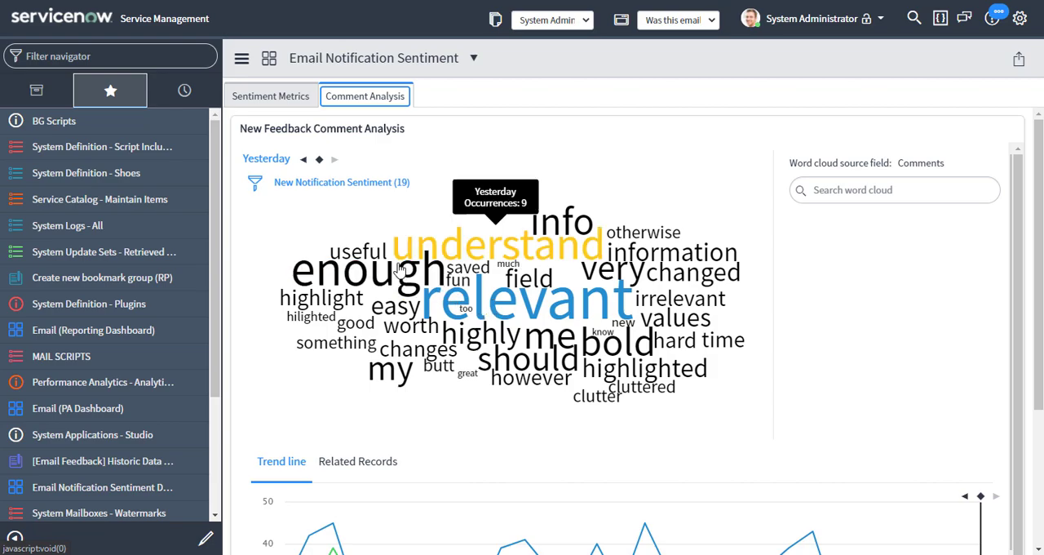
# Examine the keyword trend line chart beneath the feedback comment word cloud.
pyautogui.scroll(-2, 837, 346)
pyautogui.moveTo(715, 456)
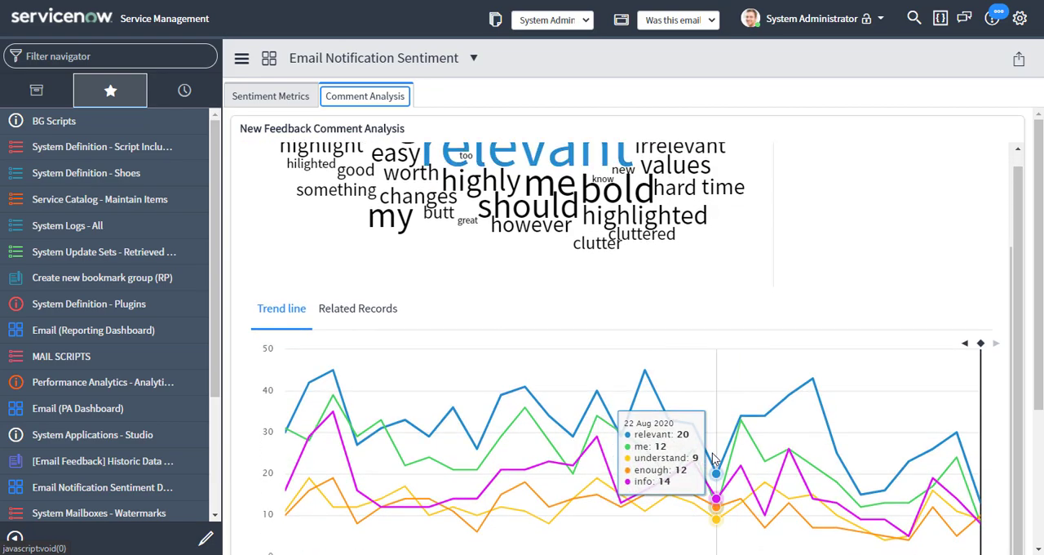
pyautogui.scroll(2, 454, 408)
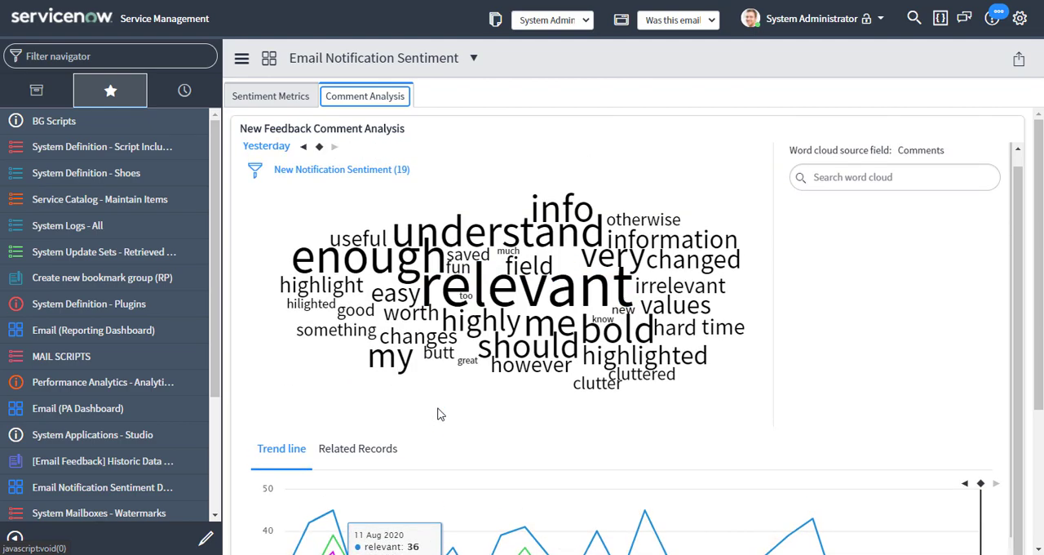
# Filter the comment word cloud by the Notification Feedback Type breakdown with the element "Email was not helpful".
pyautogui.click(252, 171)
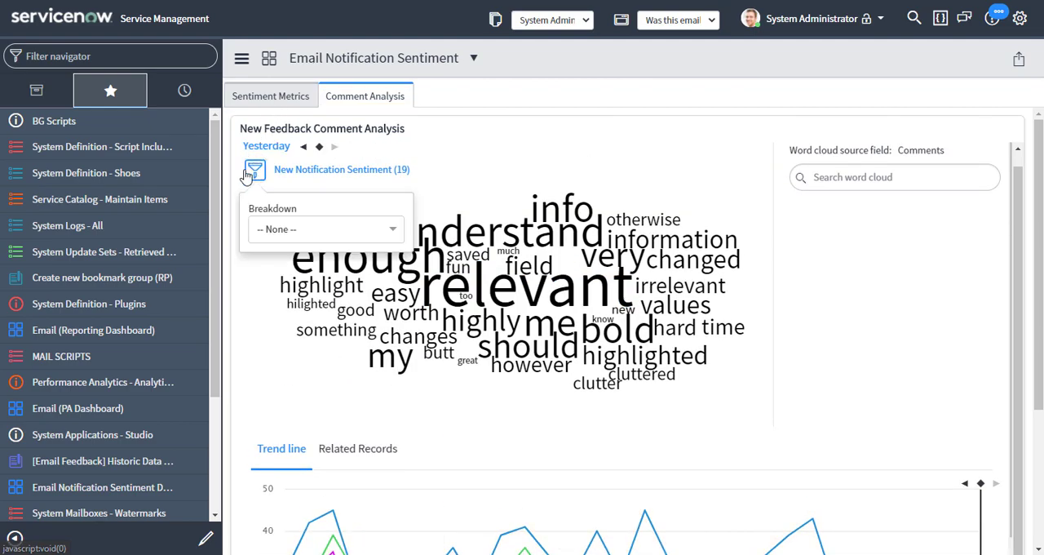
pyautogui.click(326, 230)
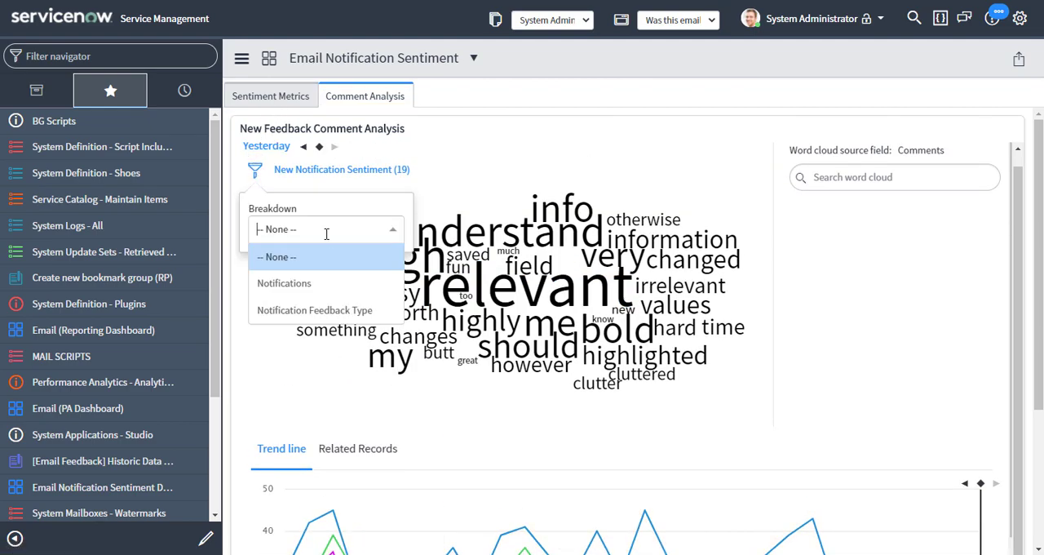
pyautogui.click(337, 309)
pyautogui.click(328, 276)
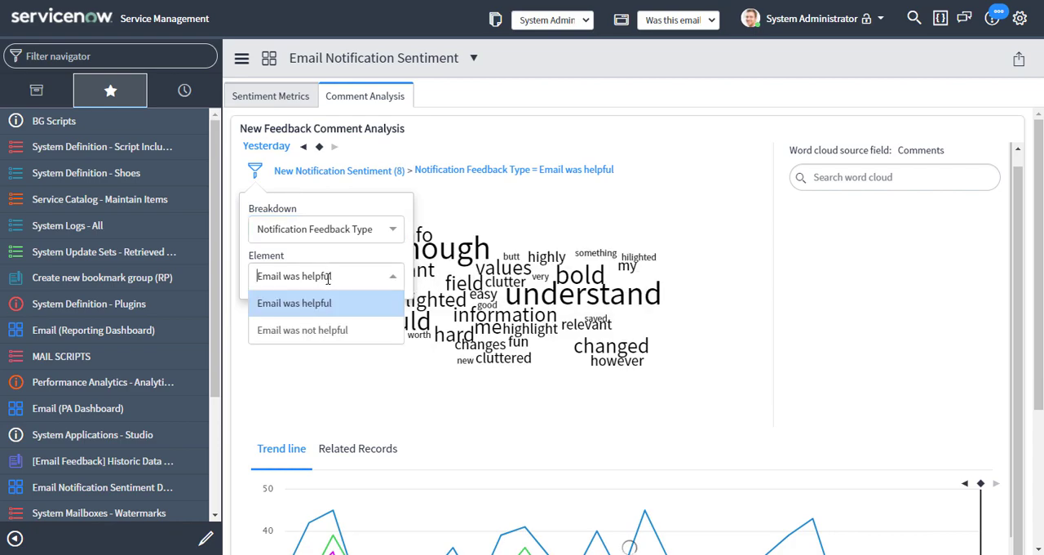
pyautogui.click(335, 334)
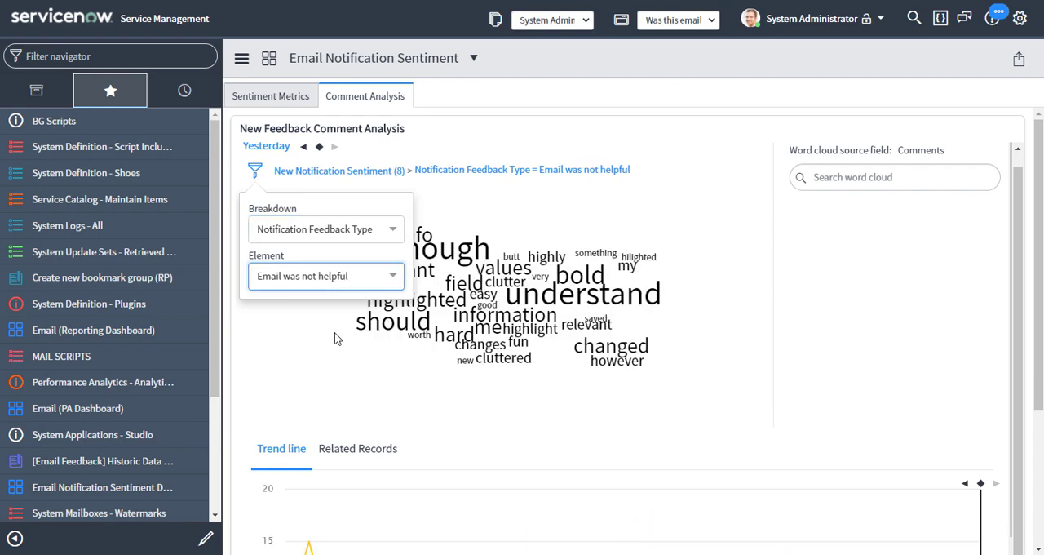
pyautogui.click(257, 172)
# Select the keyword "relevant" in the word cloud and review the related email feedback records.
pyautogui.moveTo(599, 223)
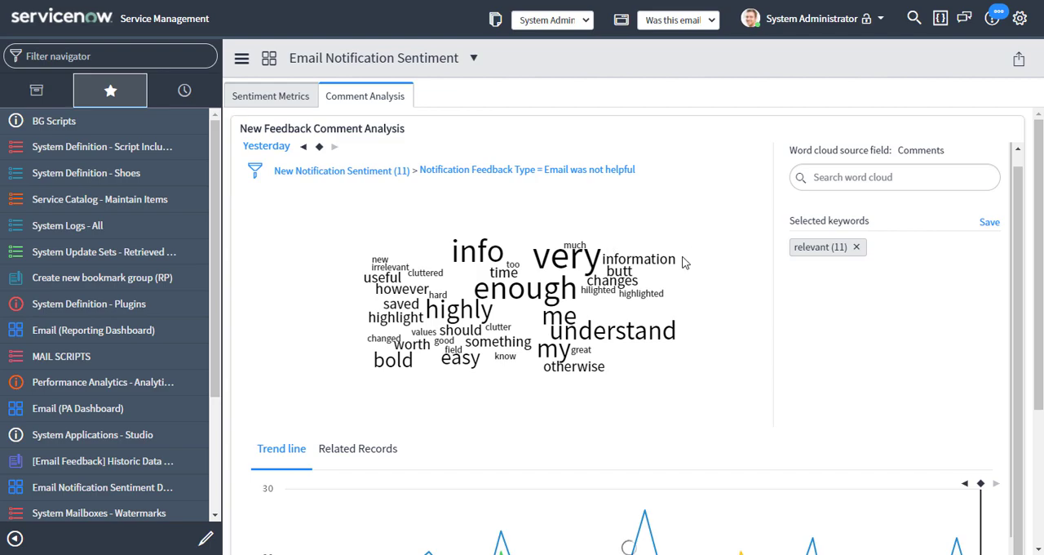
pyautogui.click(369, 450)
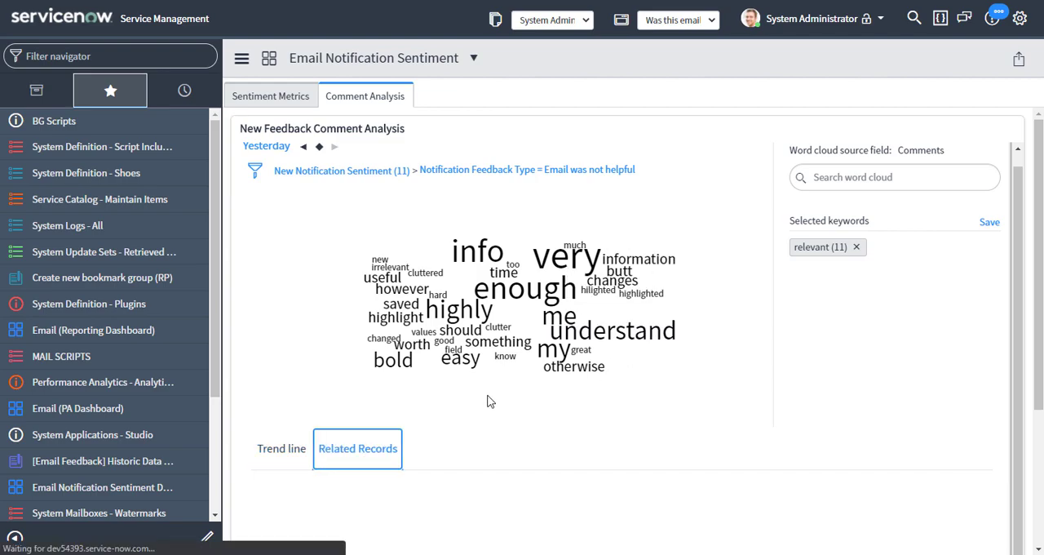
pyautogui.scroll(-3, 674, 384)
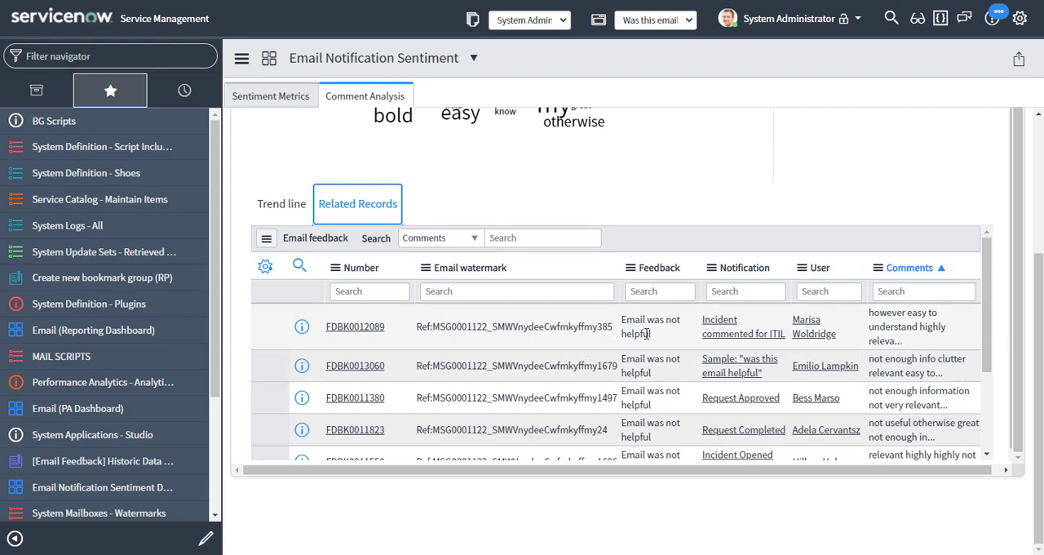
# Clear the "relevant" keyword and feedback type filter, and switch the word cloud between yesterday and the previous day.
pyautogui.scroll(5, 646, 331)
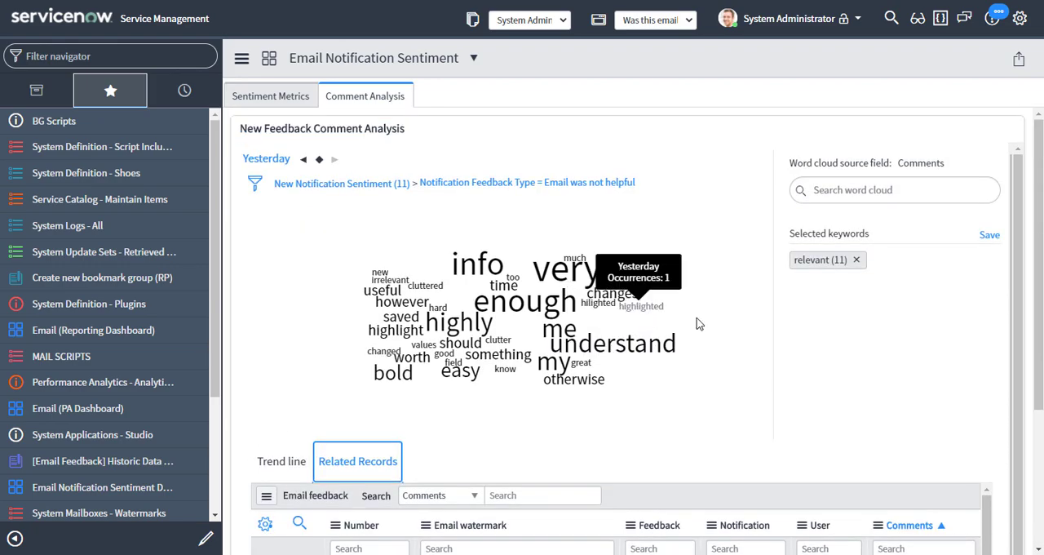
pyautogui.click(856, 260)
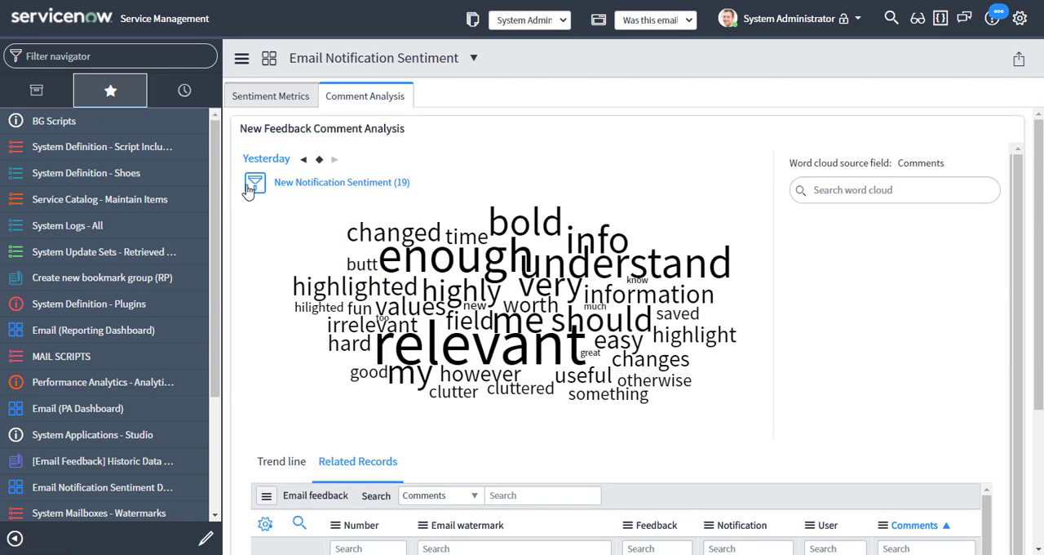
pyautogui.click(304, 160)
pyautogui.click(334, 160)
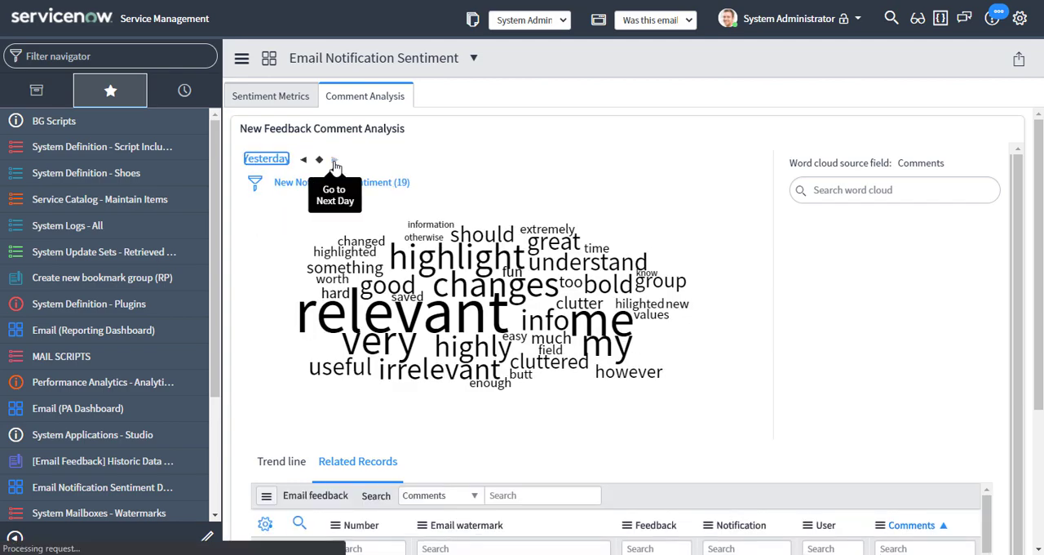
pyautogui.click(304, 160)
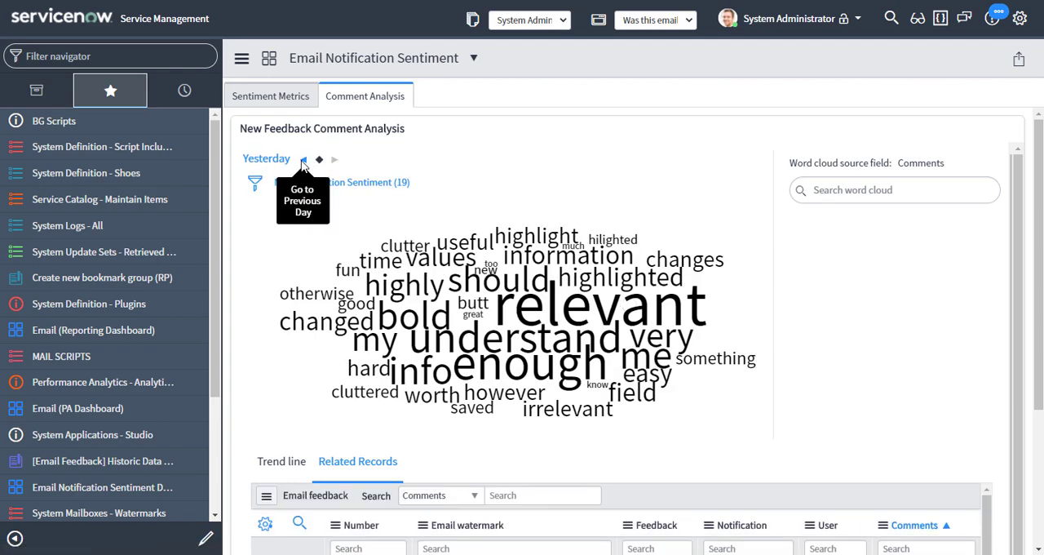
# Choose August 13, 2020 as the date for the comment word cloud.
pyautogui.click(272, 161)
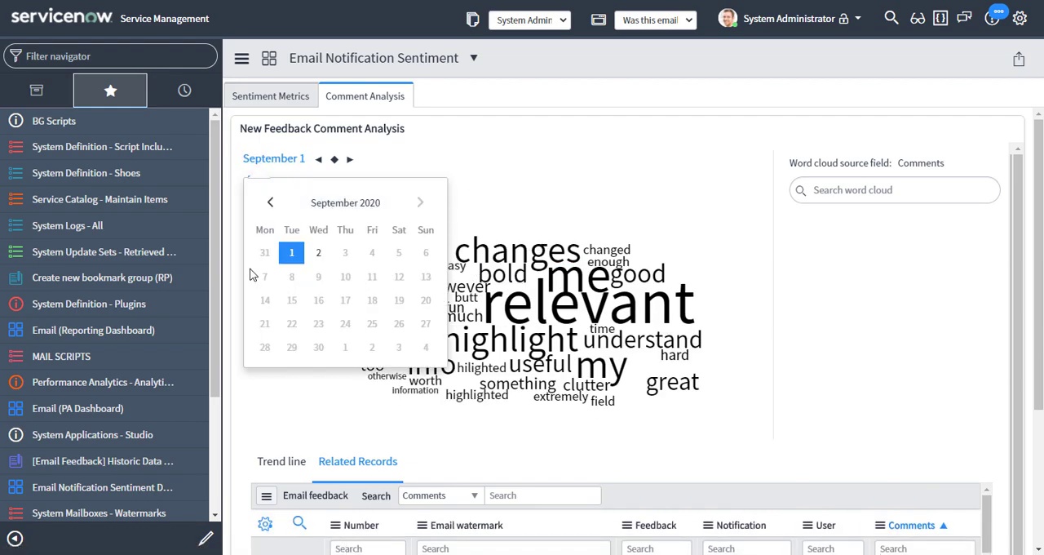
pyautogui.click(271, 203)
pyautogui.click(346, 300)
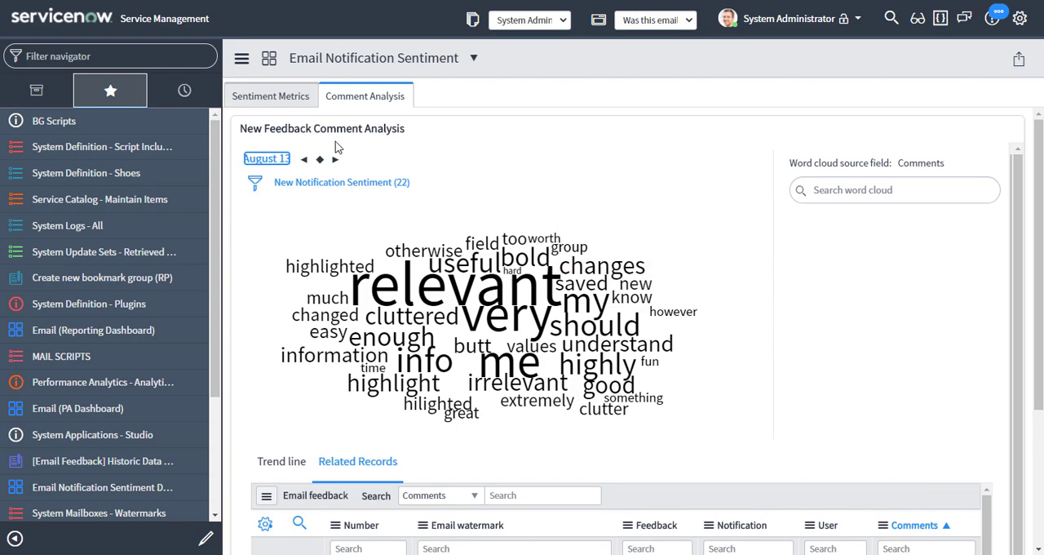
# Return to Sentiment Metrics, break Avg Daily Notification Sentiment down by Notifications in Analytics Hub, and show Request Item commented (all assignees).
pyautogui.click(258, 101)
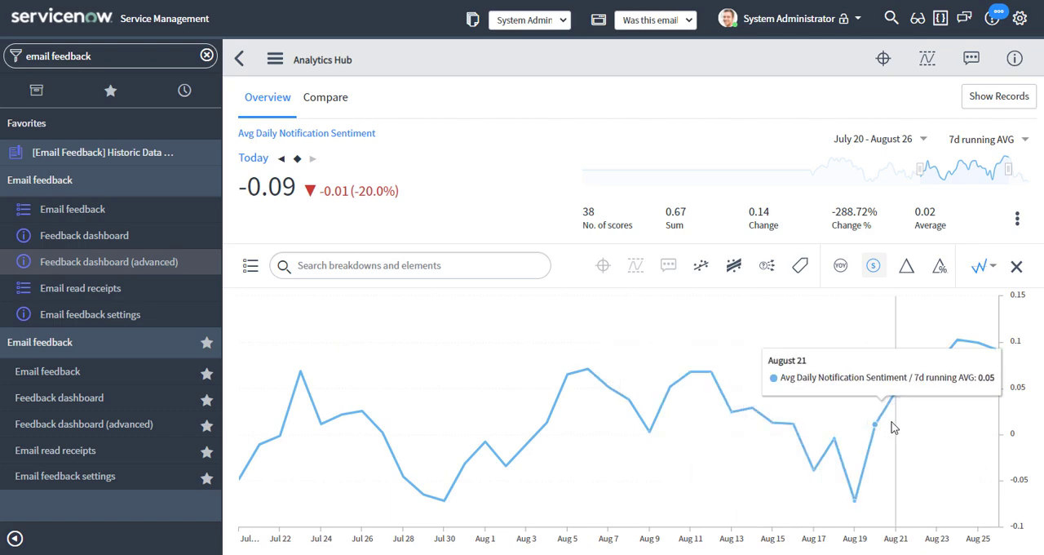
pyautogui.click(250, 266)
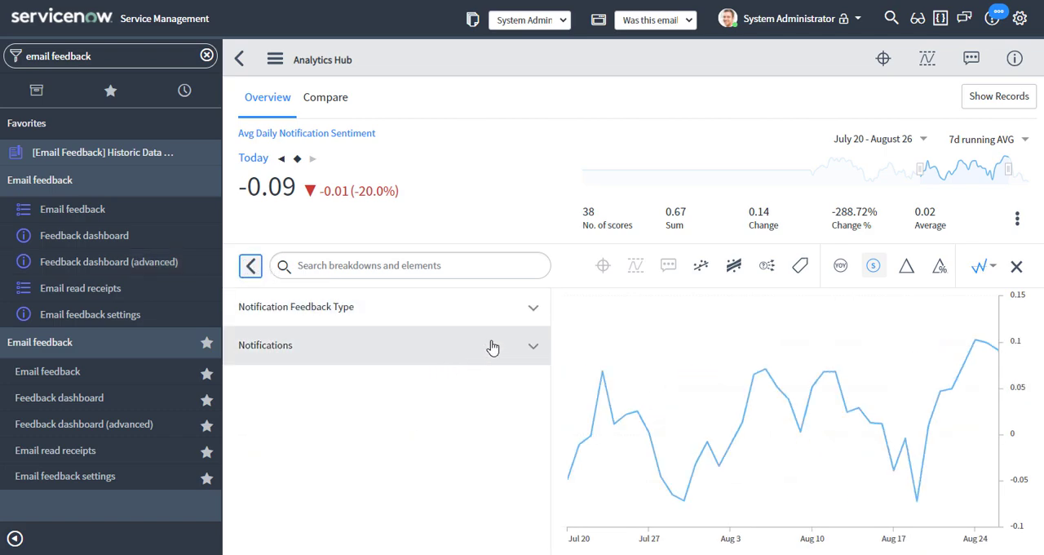
pyautogui.click(524, 351)
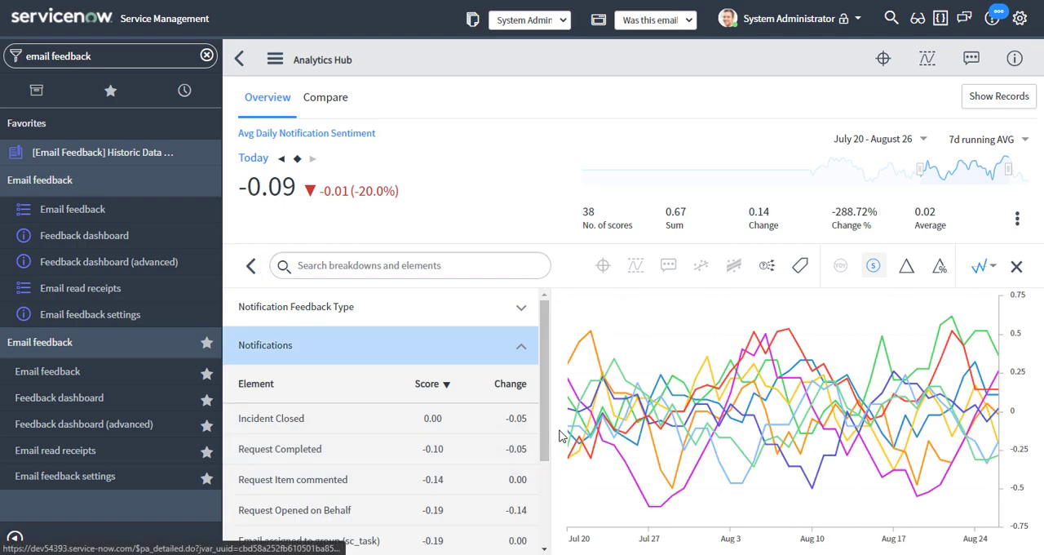
pyautogui.moveTo(545, 424); pyautogui.dragTo(551, 520)
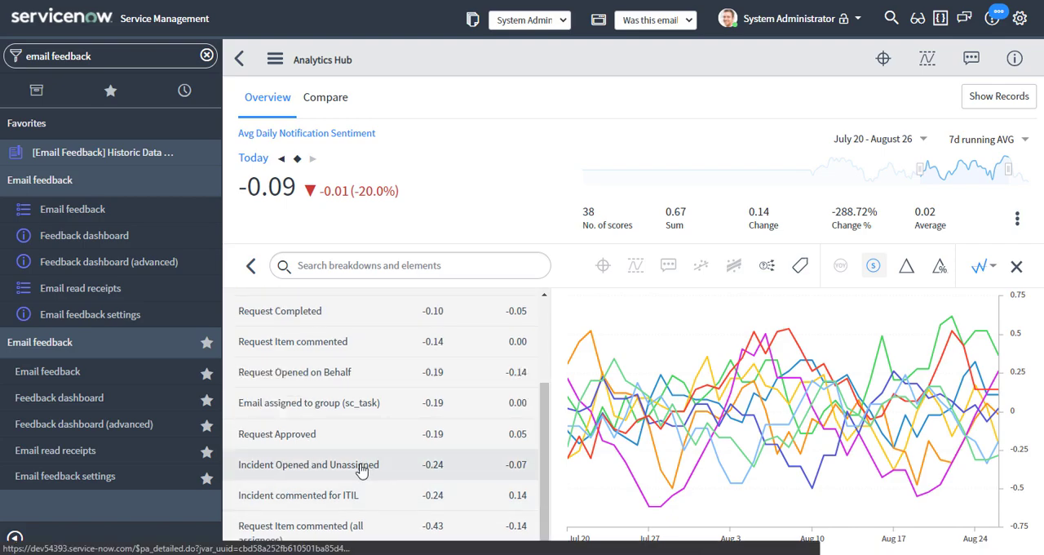
pyautogui.click(335, 532)
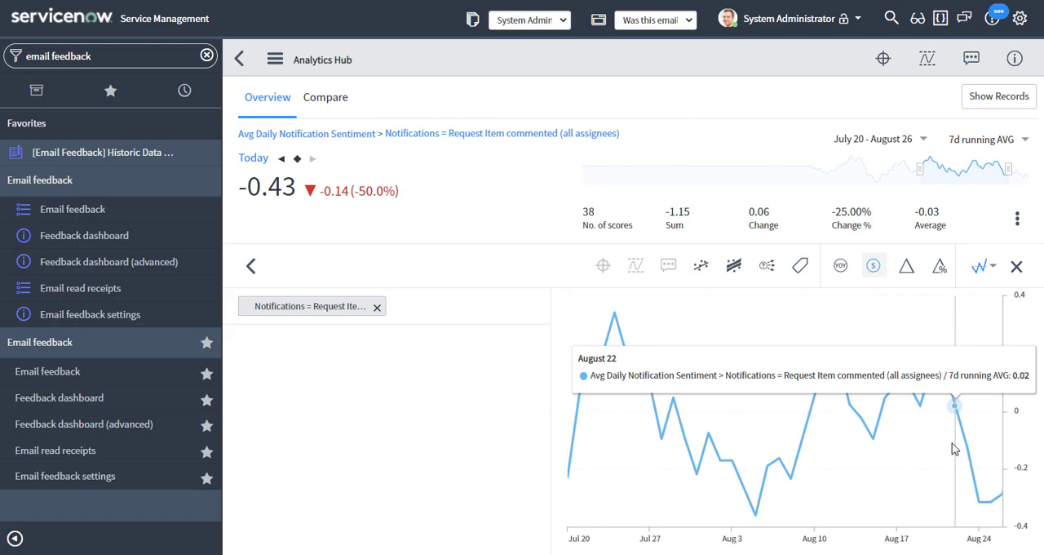
# Add the trend line, its confidence bands and a forecast to the Request Item commented (all assignees) sentiment chart.
pyautogui.click(734, 269)
pyautogui.click(702, 267)
pyautogui.click(766, 267)
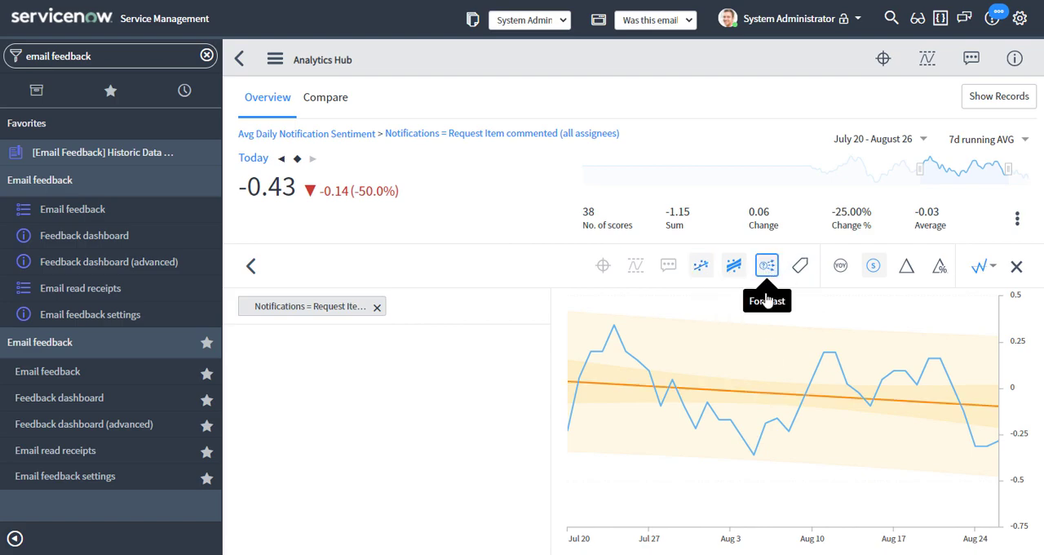